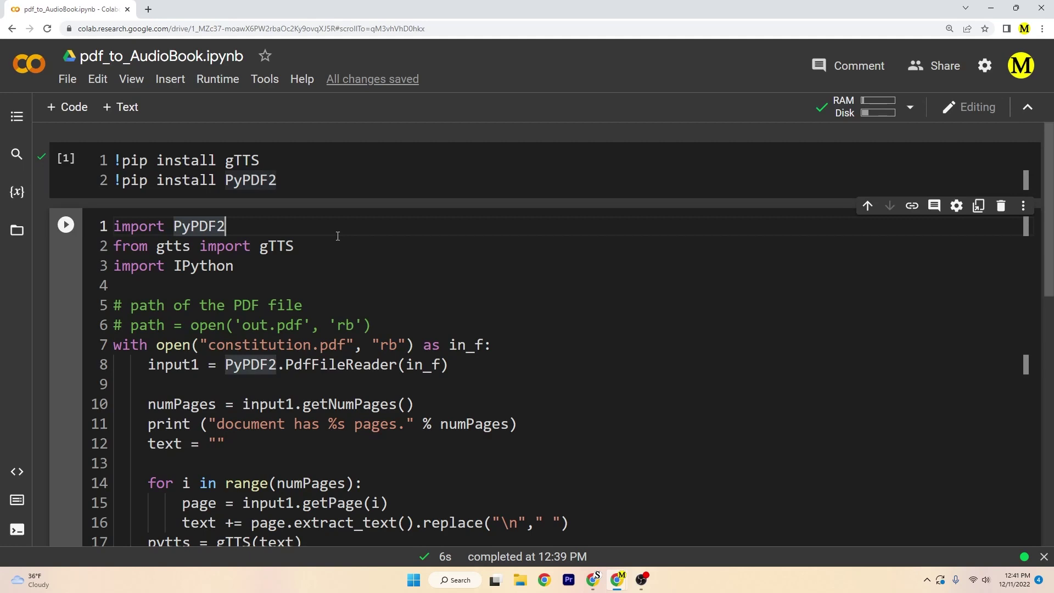
# Step: Review the gTTS and PyPDF2 install cell and the constitution file name in the conversion code
pyautogui.click(228, 162)
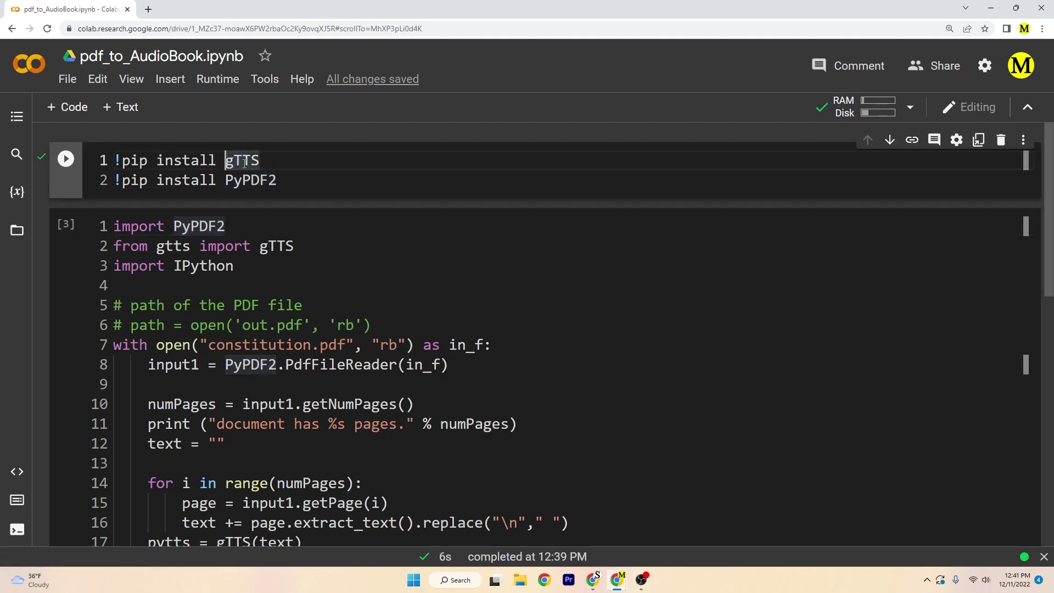
pyautogui.click(242, 180)
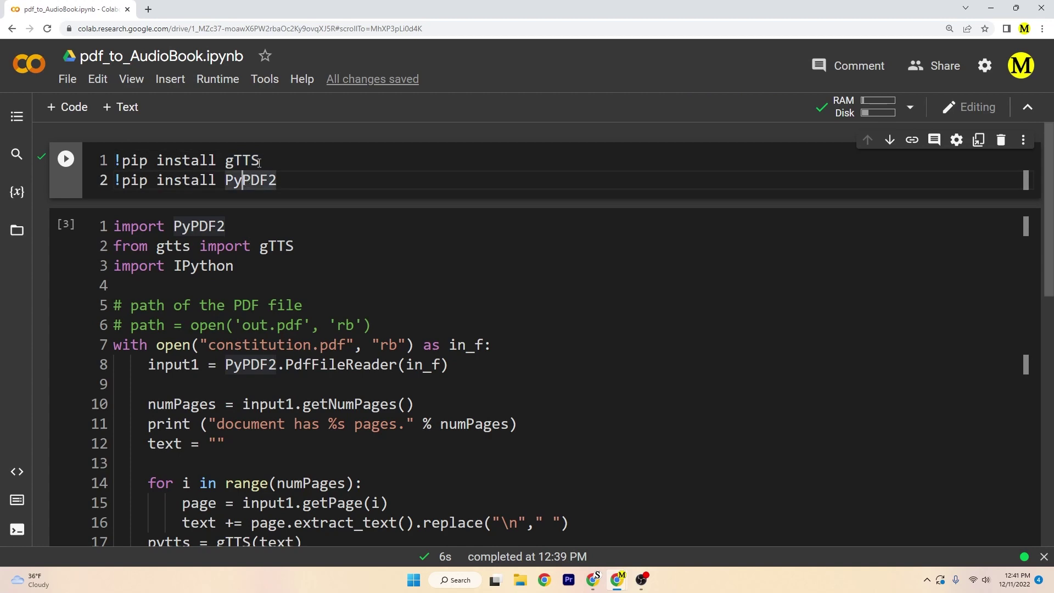
pyautogui.click(261, 161)
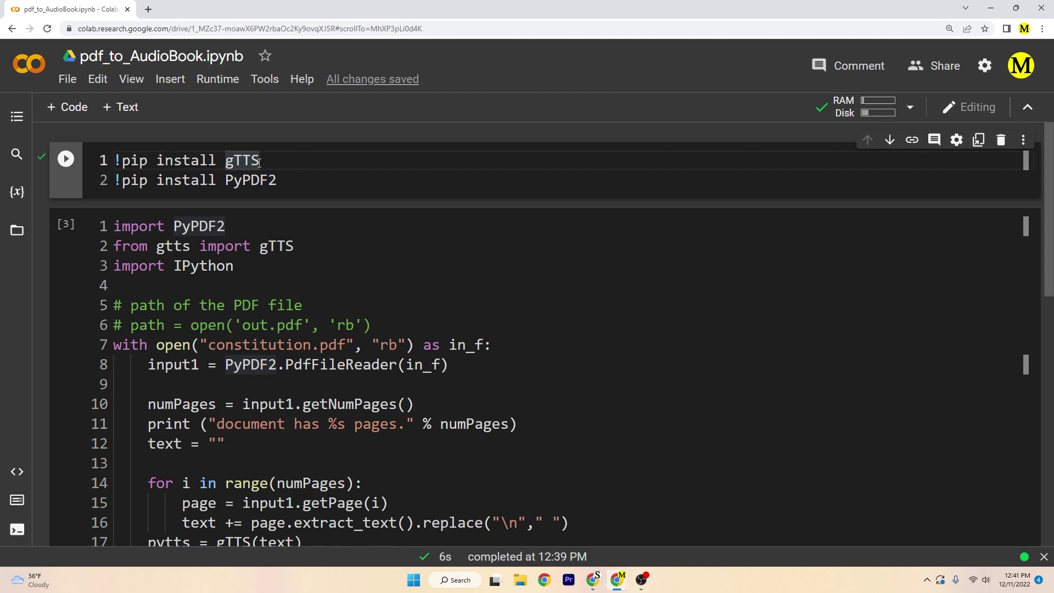
pyautogui.doubleClick(264, 181)
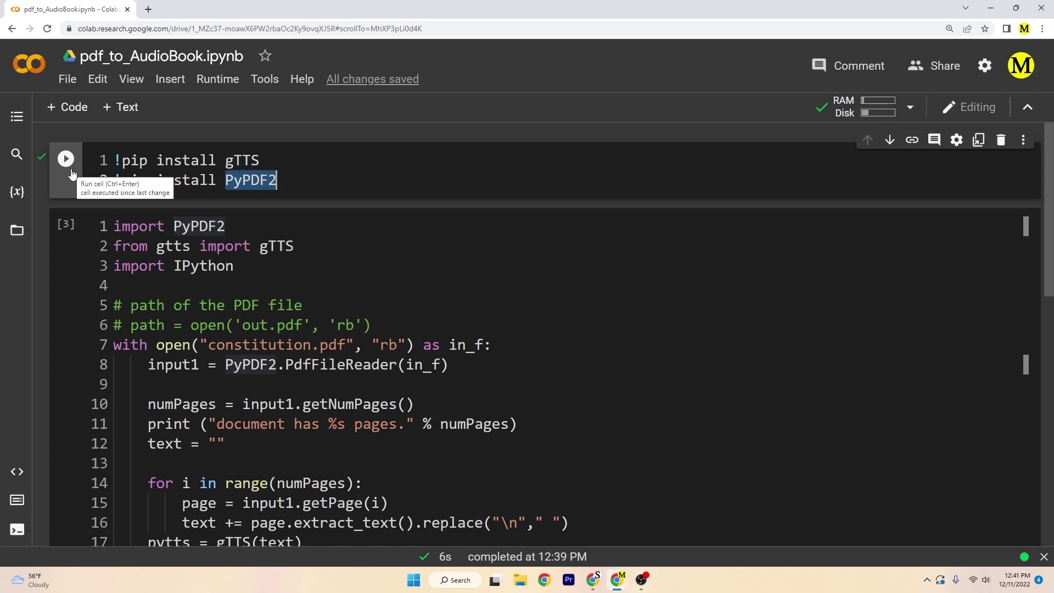
pyautogui.scroll(-1, 119, 214)
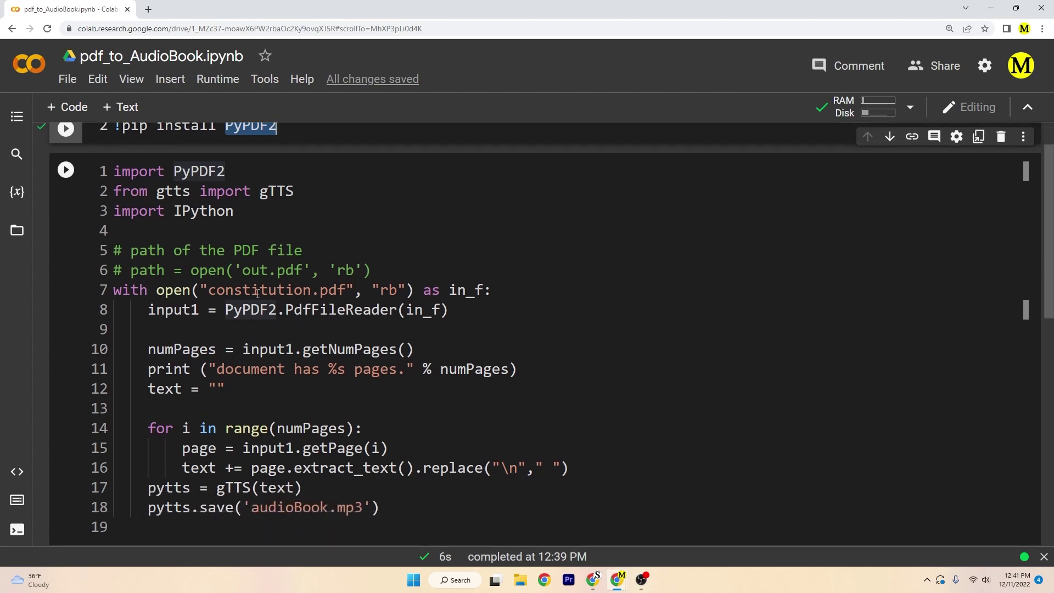
pyautogui.doubleClick(257, 290)
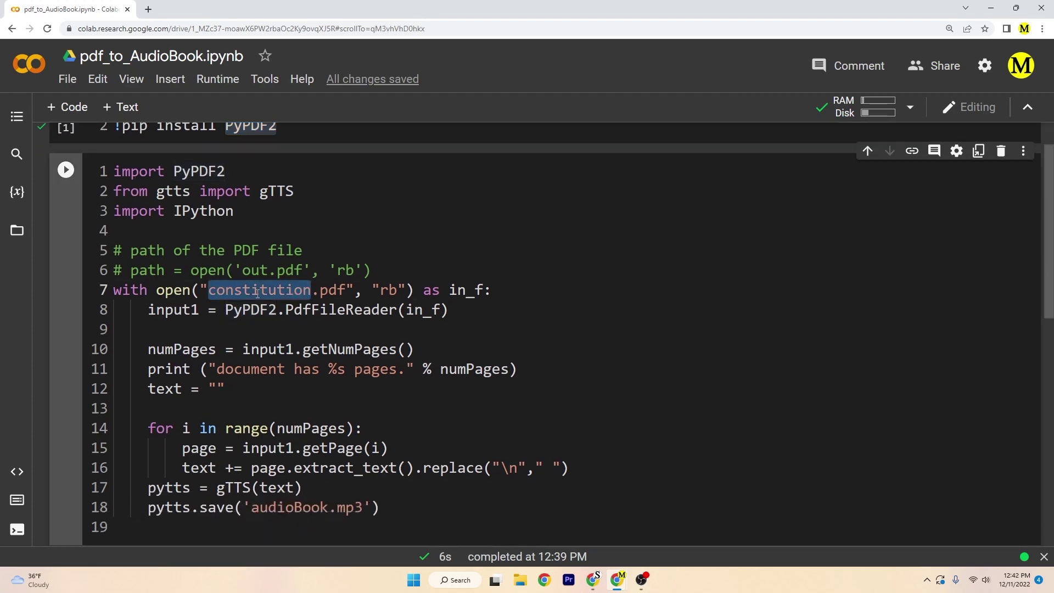
# Step: Open the file list, cancel the upload without choosing a file, close it, and save the notebook
pyautogui.click(16, 230)
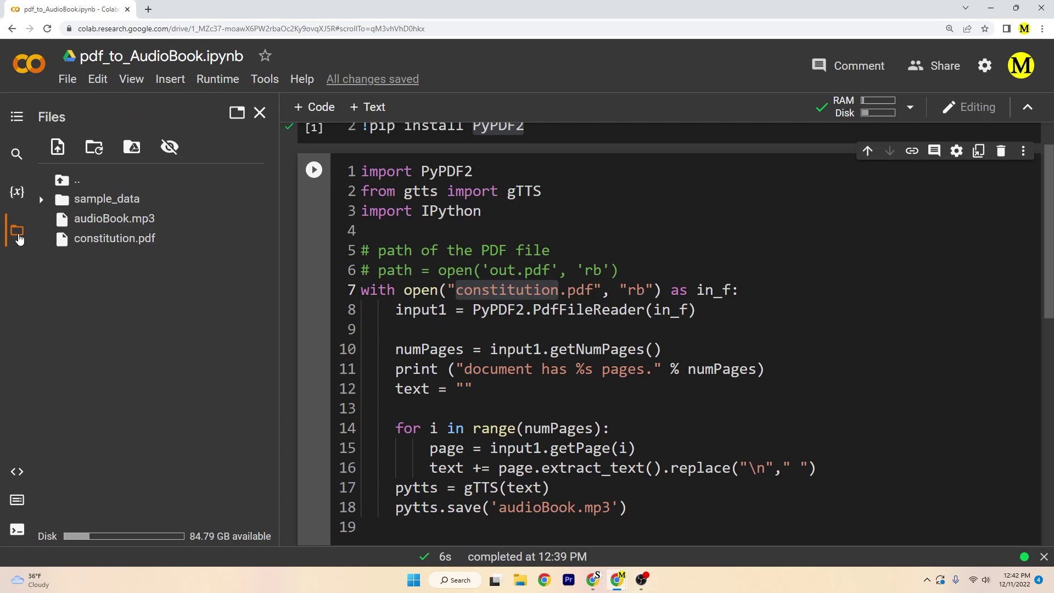
pyautogui.click(58, 148)
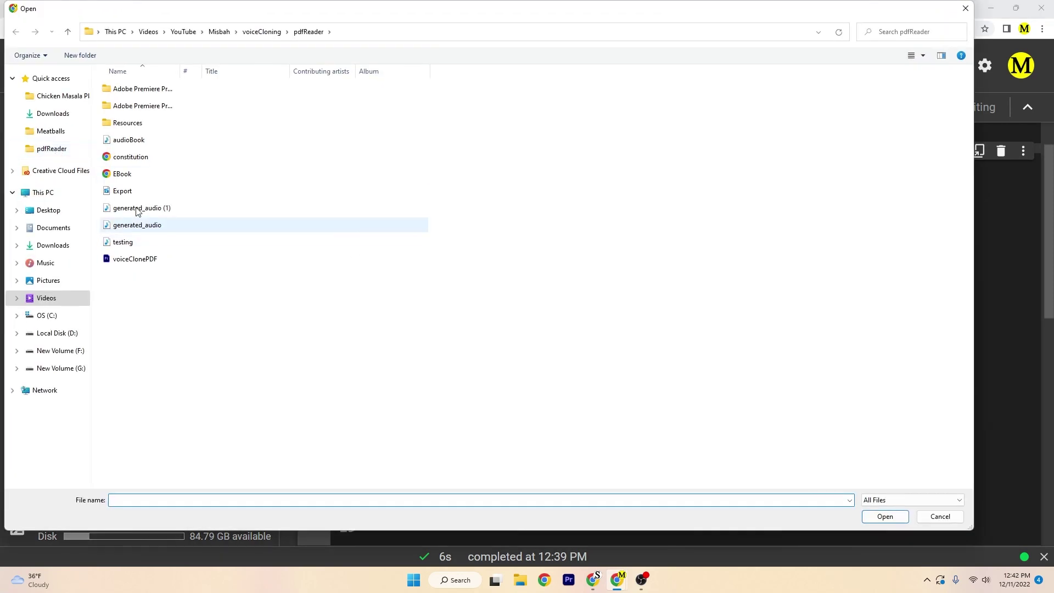
pyautogui.click(939, 516)
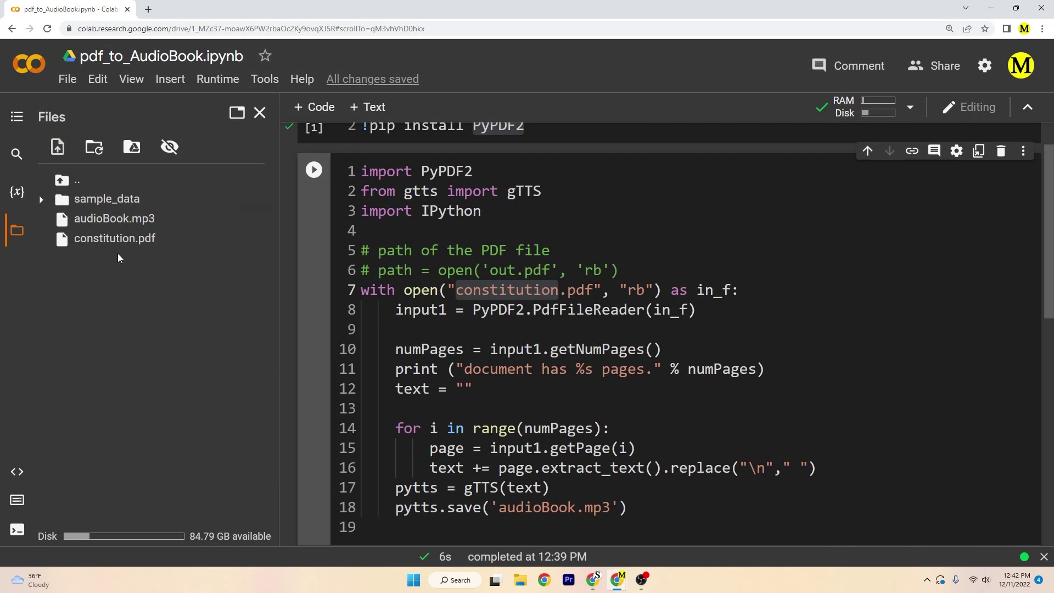
pyautogui.click(16, 231)
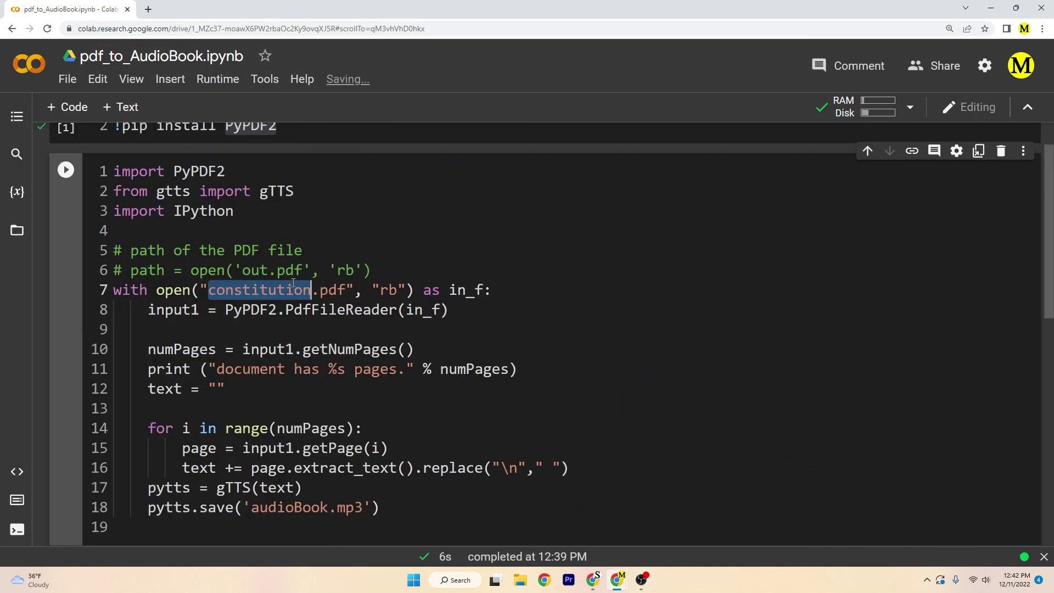
pyautogui.hotkey('ctrl', 's')
# Step: Run the conversion cell (2 pages reported) and show the file list to check for audioBook.mp3
pyautogui.click(66, 171)
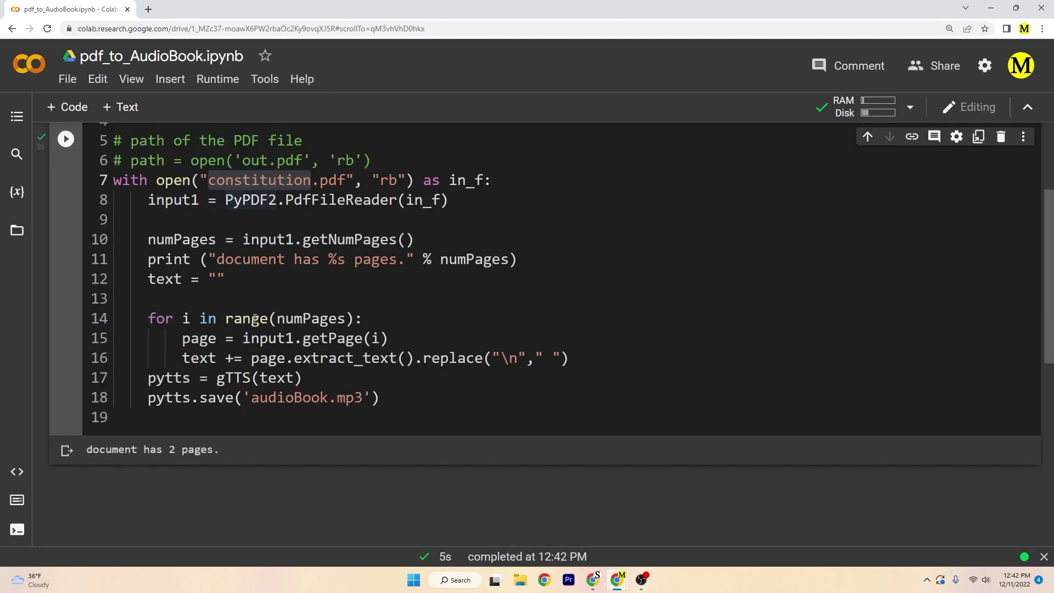
pyautogui.click(16, 231)
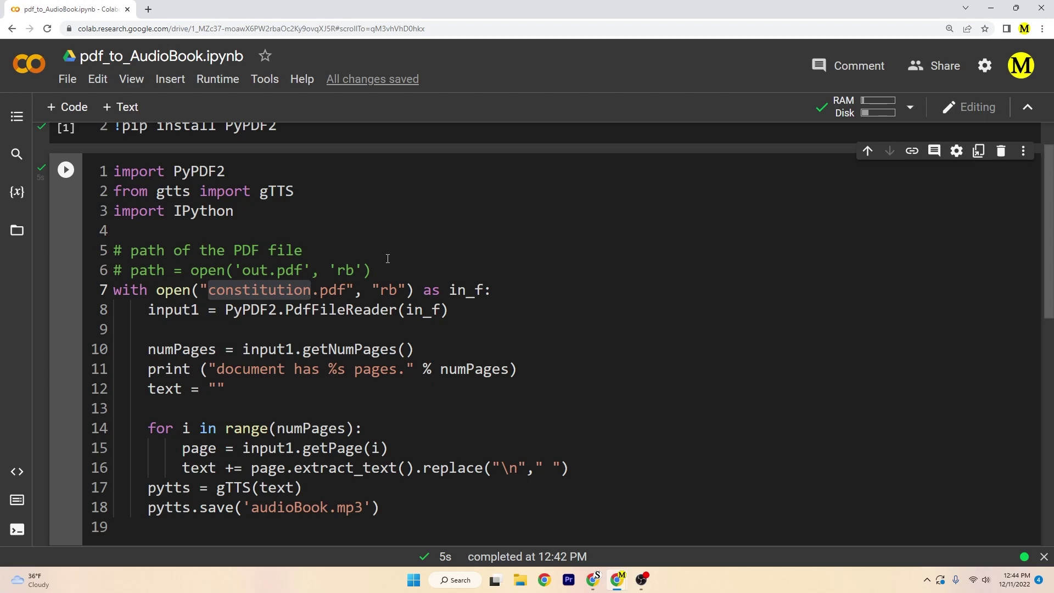
# Step: Replace numPages in the loop with 50,numPages so it reads range(50, numPages)
pyautogui.doubleClick(312, 429)
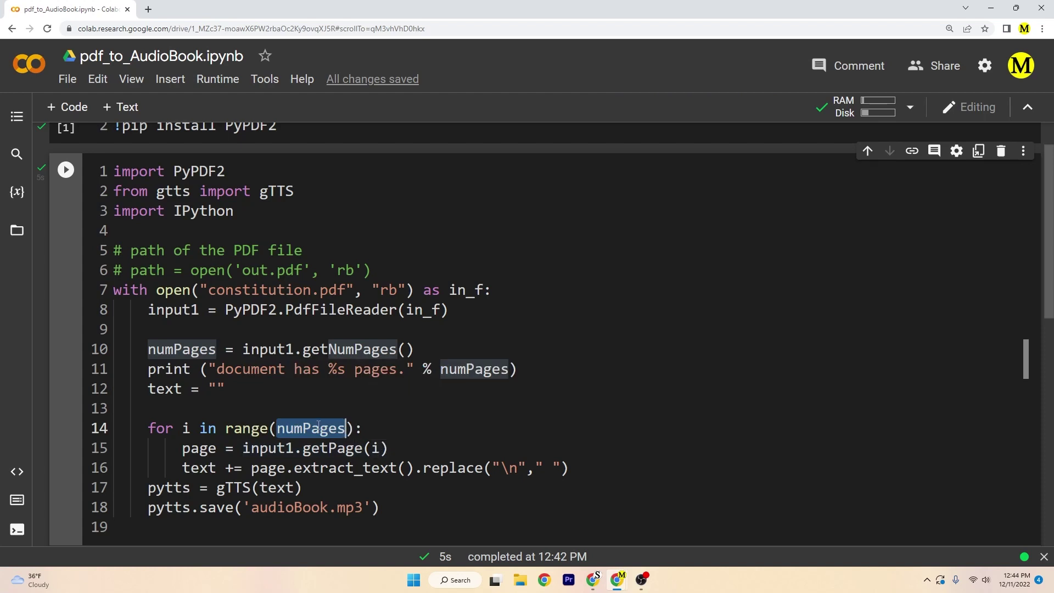
pyautogui.write('50')
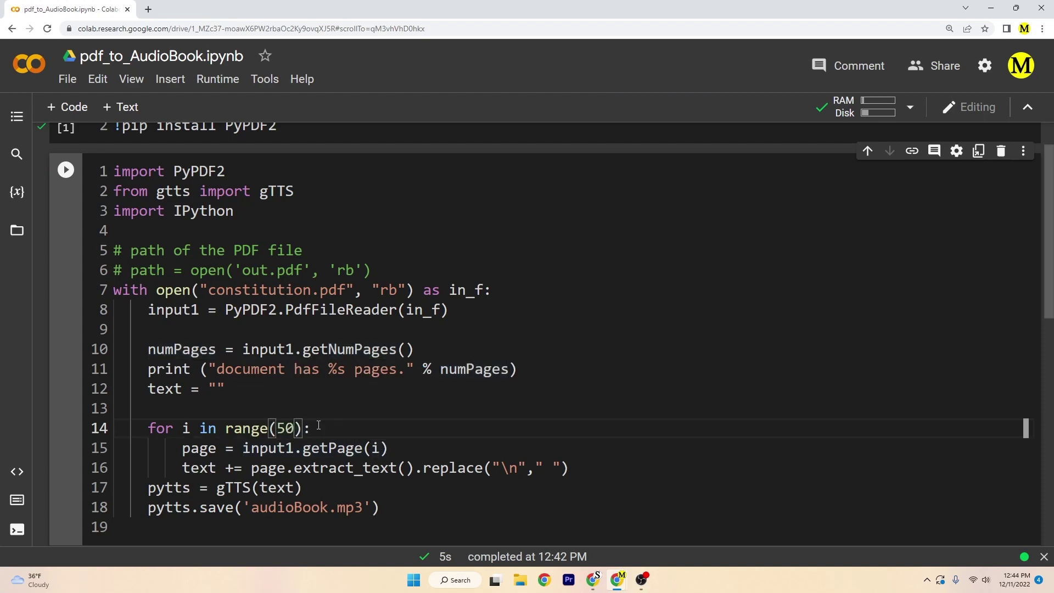
pyautogui.write(',nump')
pyautogui.press('BackSpace')
pyautogui.write('Pages')
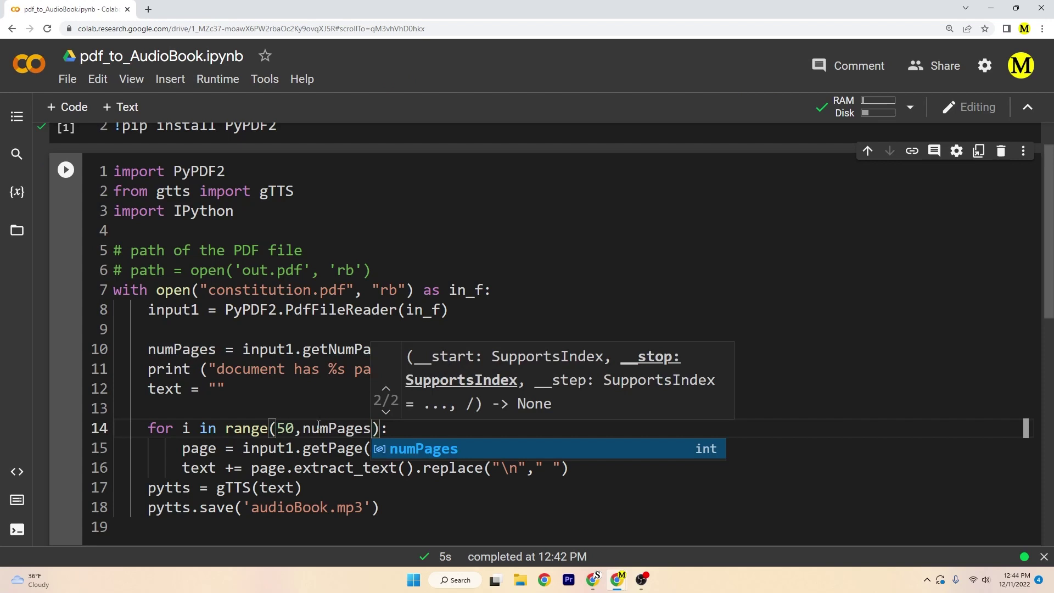
pyautogui.doubleClick(285, 428)
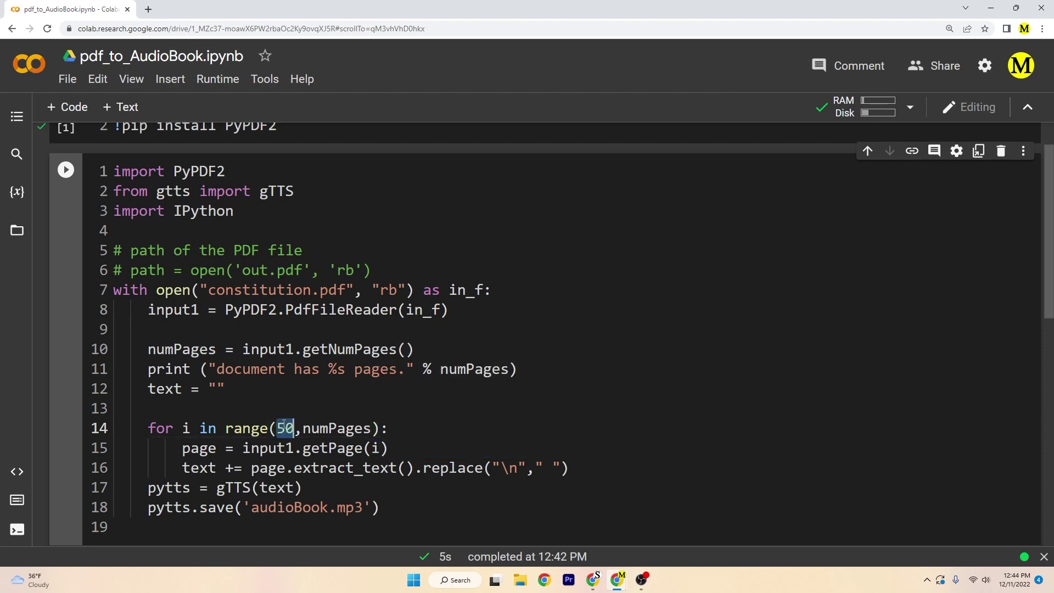